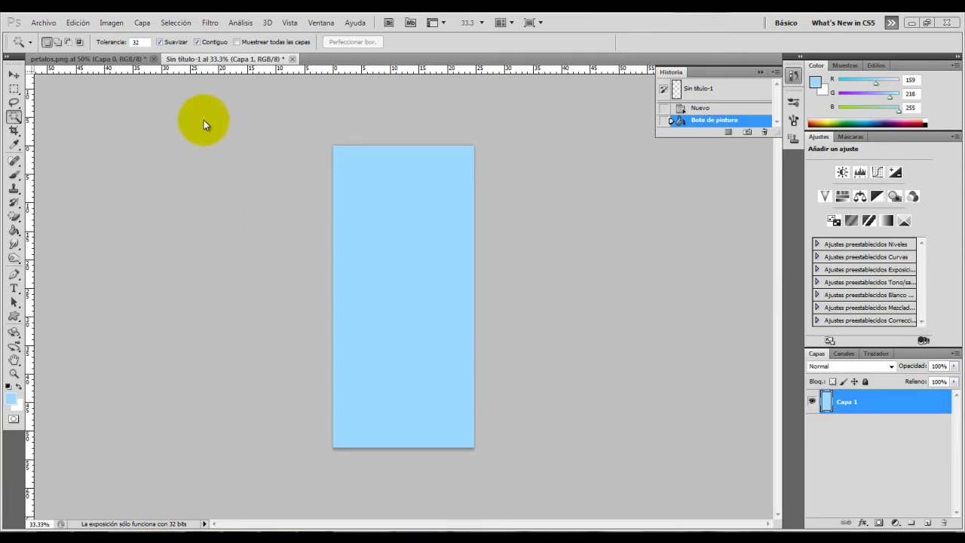
Step: Bring the petalos.png petal pattern document to the front
click(85, 60)
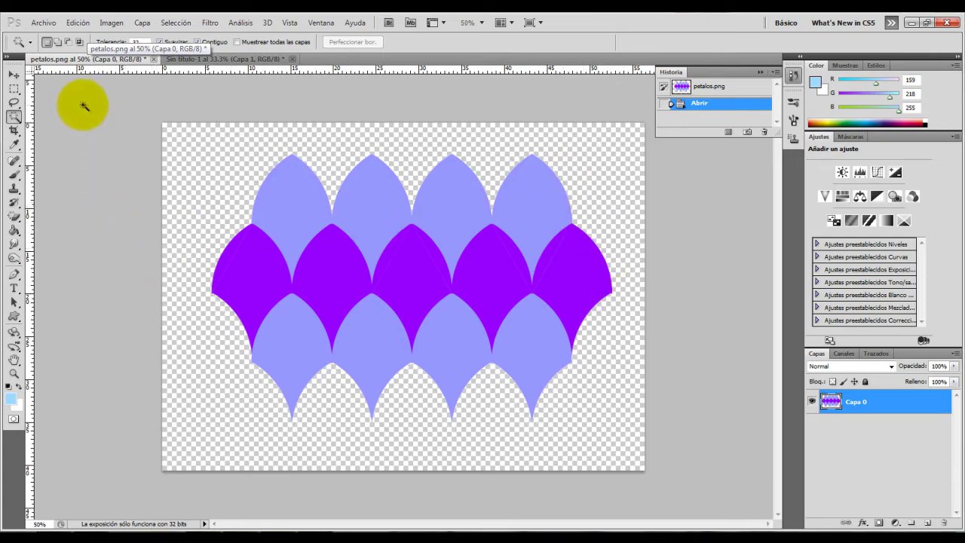
Step: Resize petalos.png from 1600×1152 to 750 × 540 pixels, proportions constrained
click(106, 27)
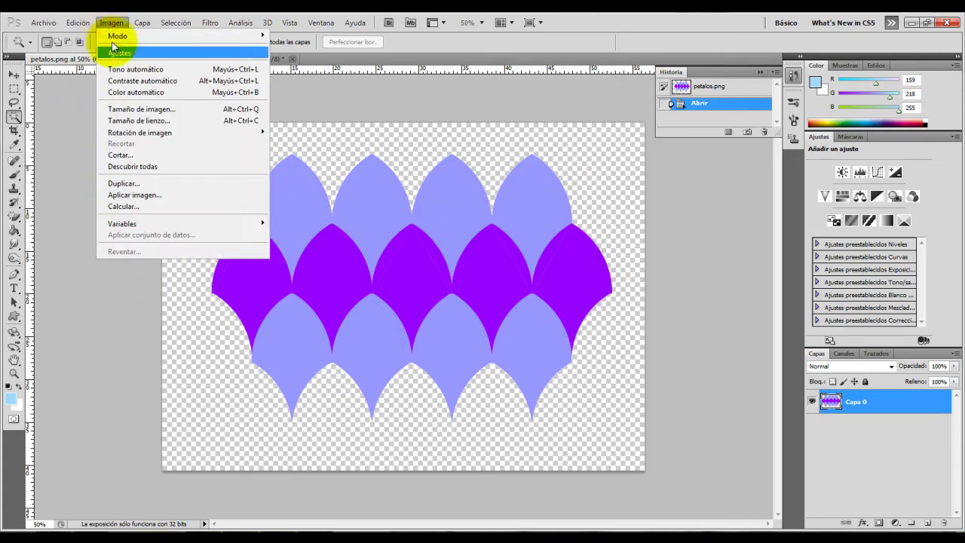
click(144, 111)
text(750)
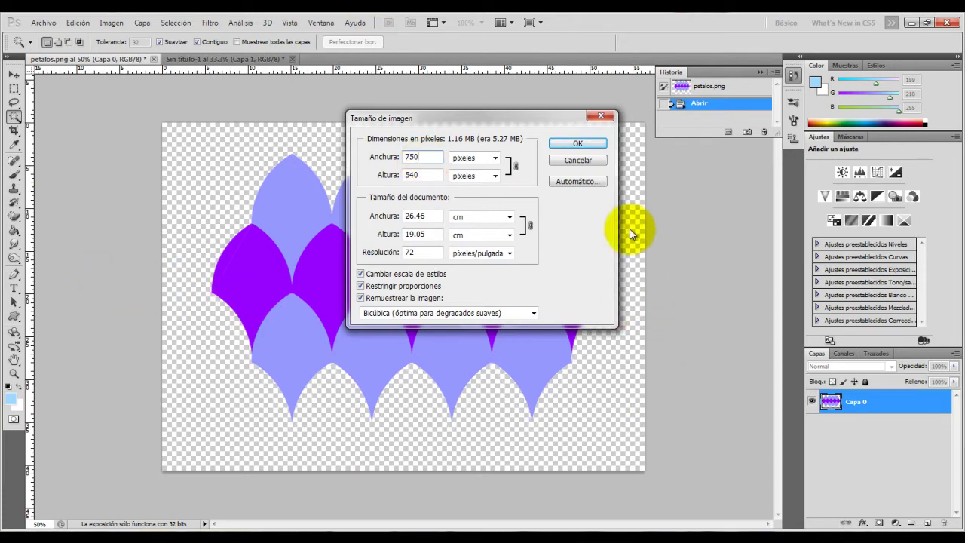
click(580, 144)
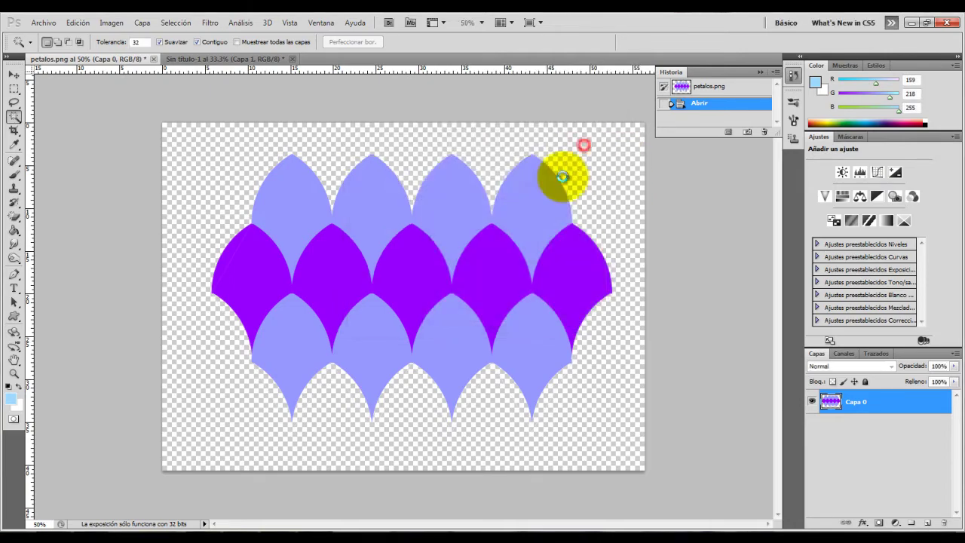
click(14, 75)
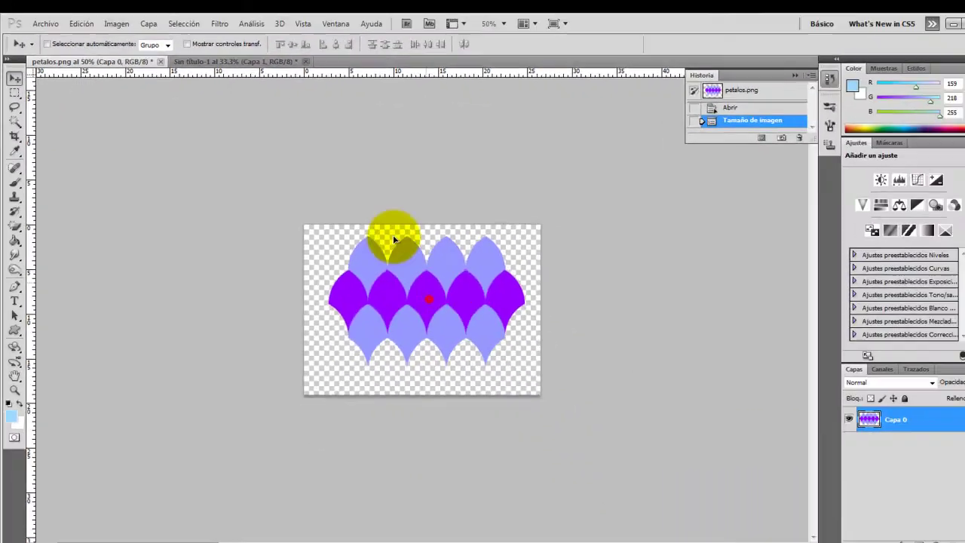
Step: Copy the petal layer into Sin título-1 and stretch it to the canvas's full width
mouse_move(411, 287)
mouse_down()
mouse_move(240, 65)
mouse_move(397, 208)
mouse_move(404, 191)
mouse_up()
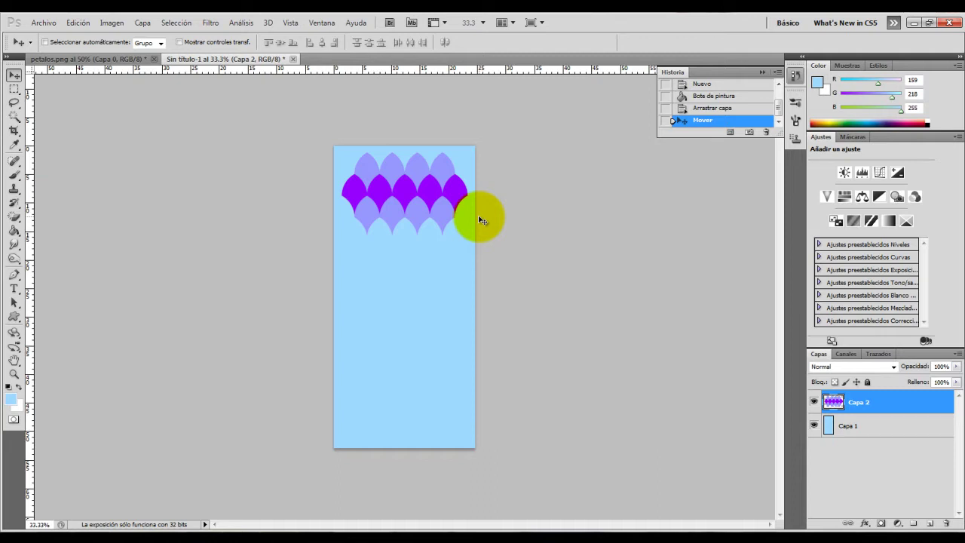
key(ctrl+t)
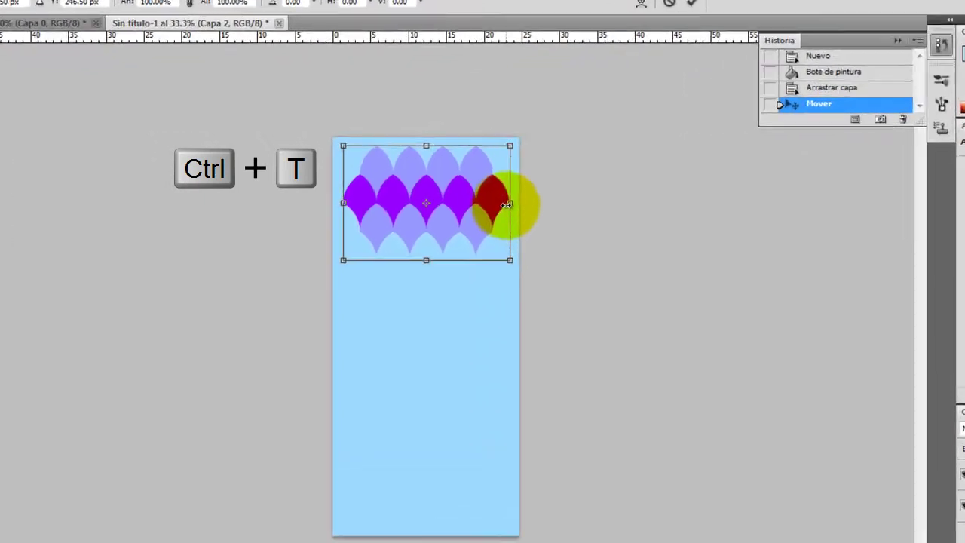
drag(478, 217, 484, 211)
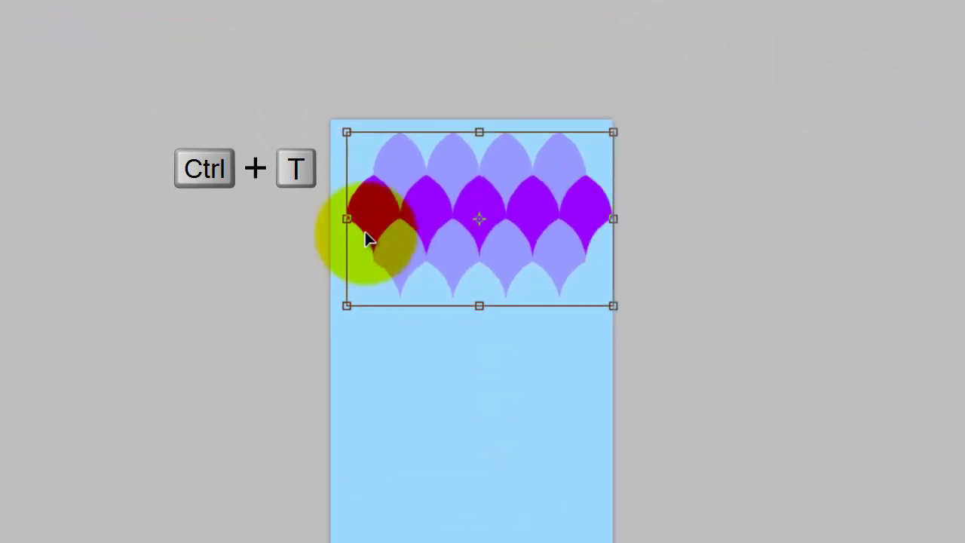
drag(346, 219, 332, 219)
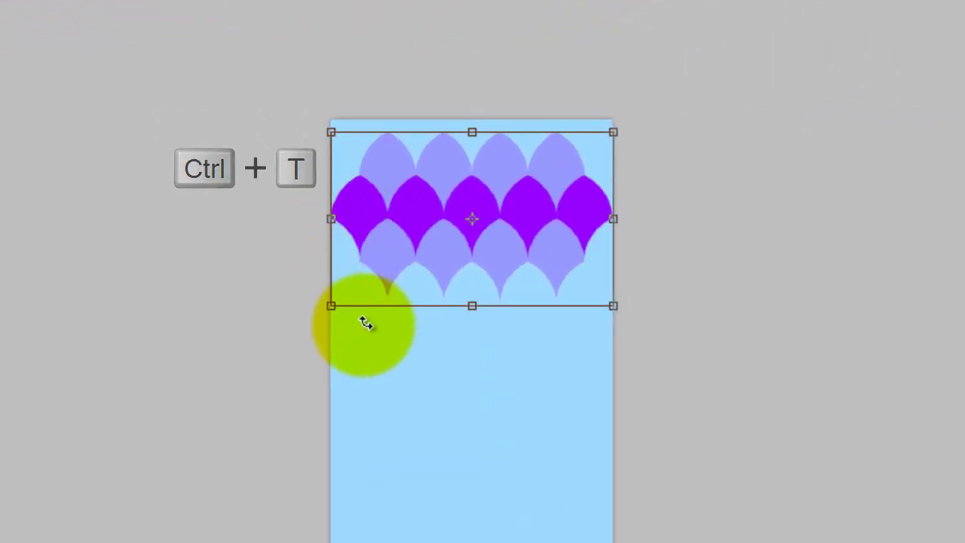
key(Return)
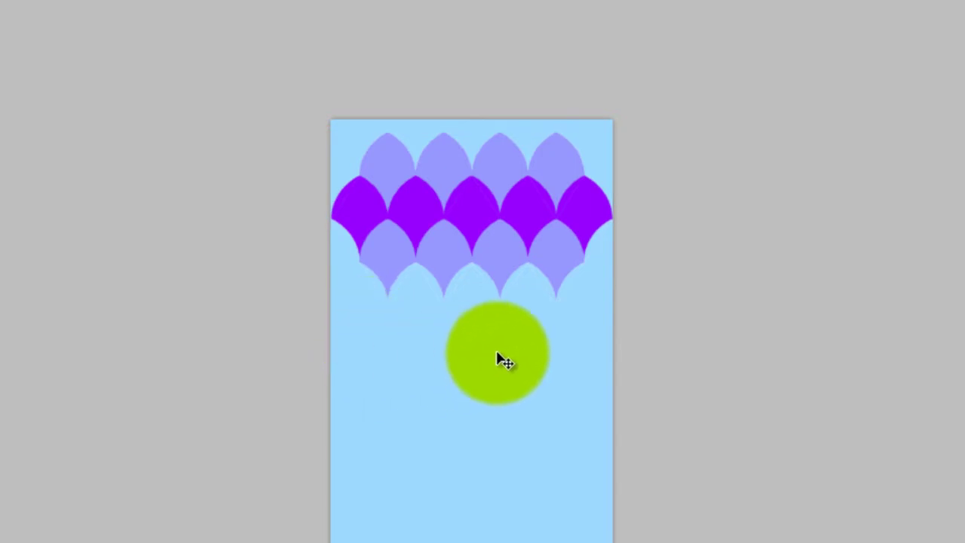
click(470, 173)
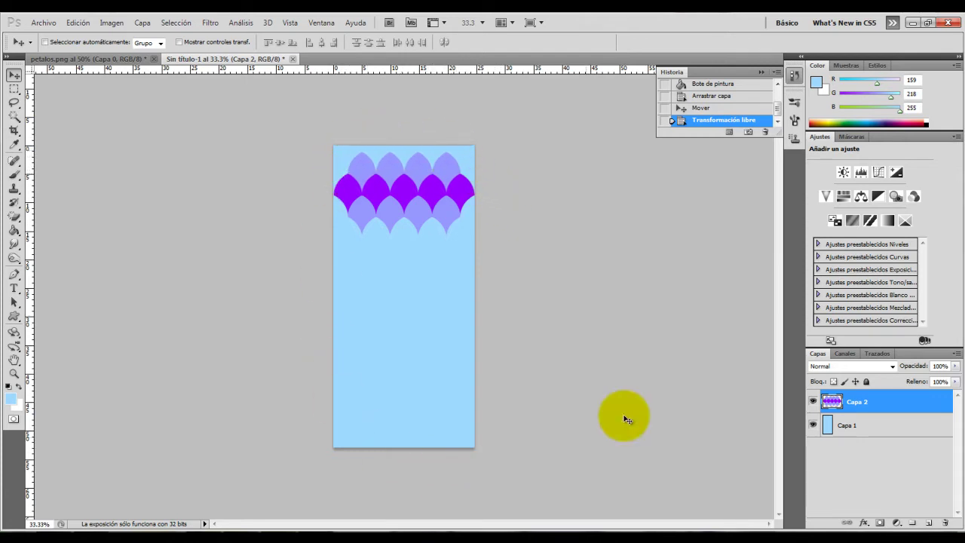
Step: Magic Wand select the empty area above the petal tops
click(349, 189)
click(403, 182)
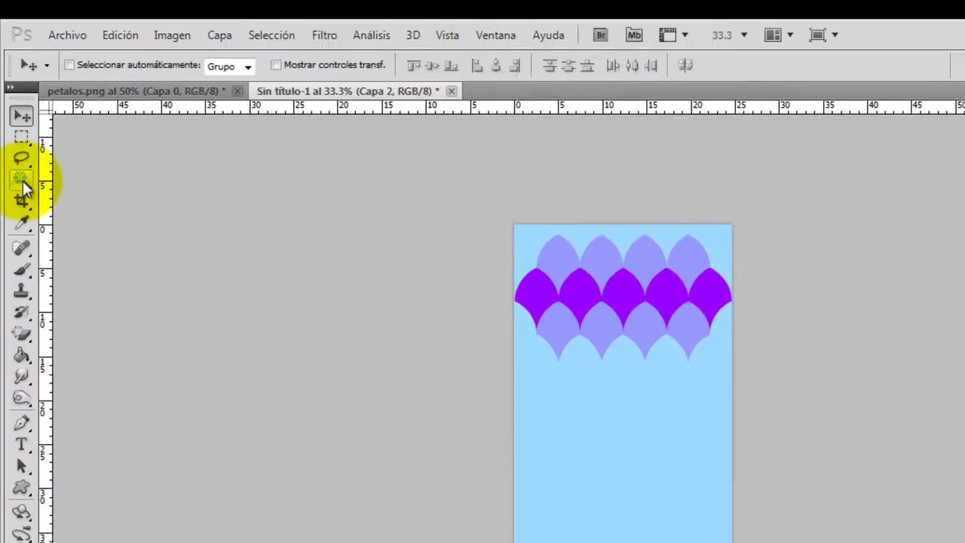
click(13, 117)
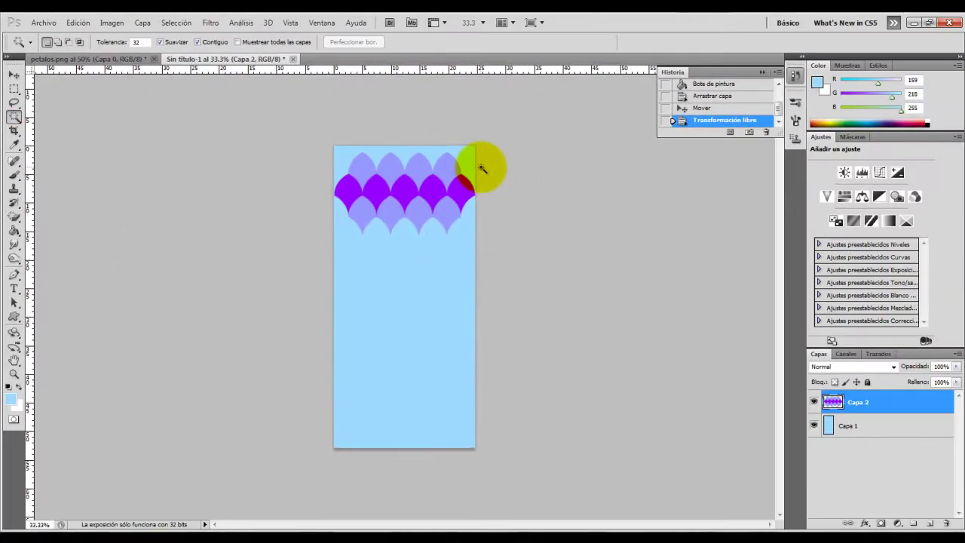
click(345, 160)
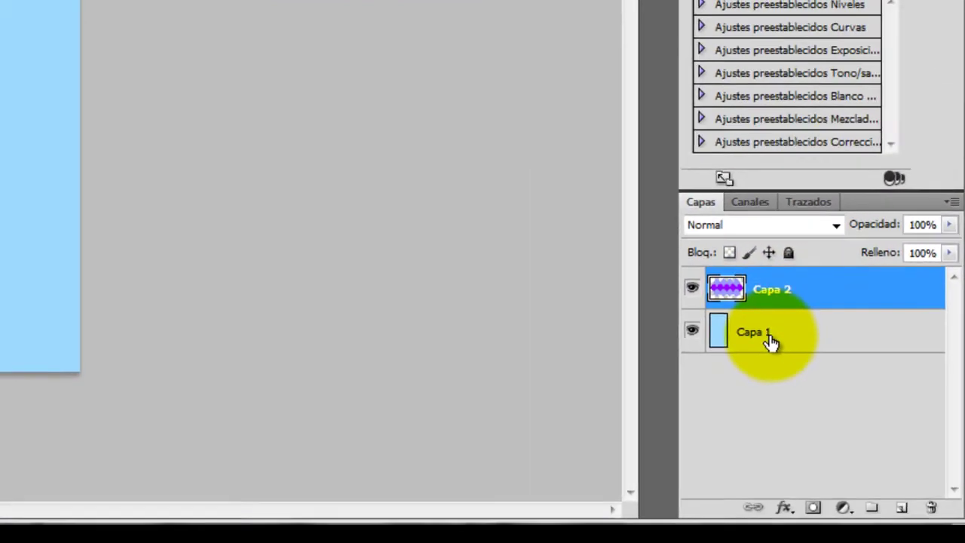
Step: Cut that area from Capa 1 onto a new Capa 3 layer and hide it
click(703, 274)
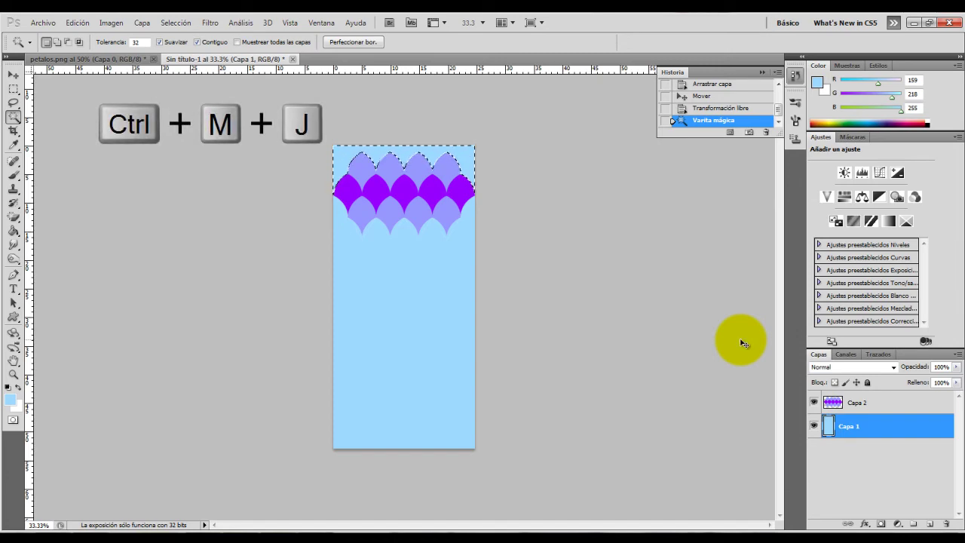
key(ctrl+shift+j)
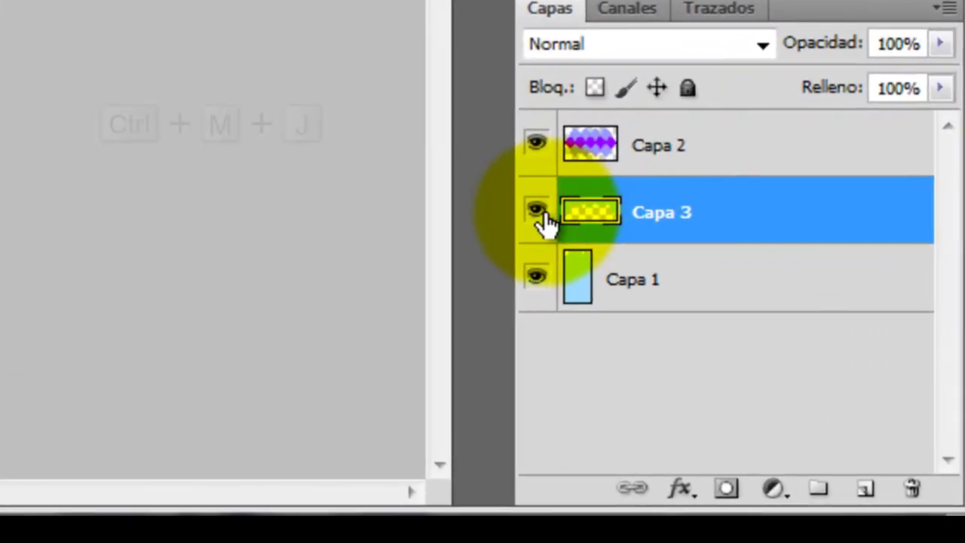
click(536, 212)
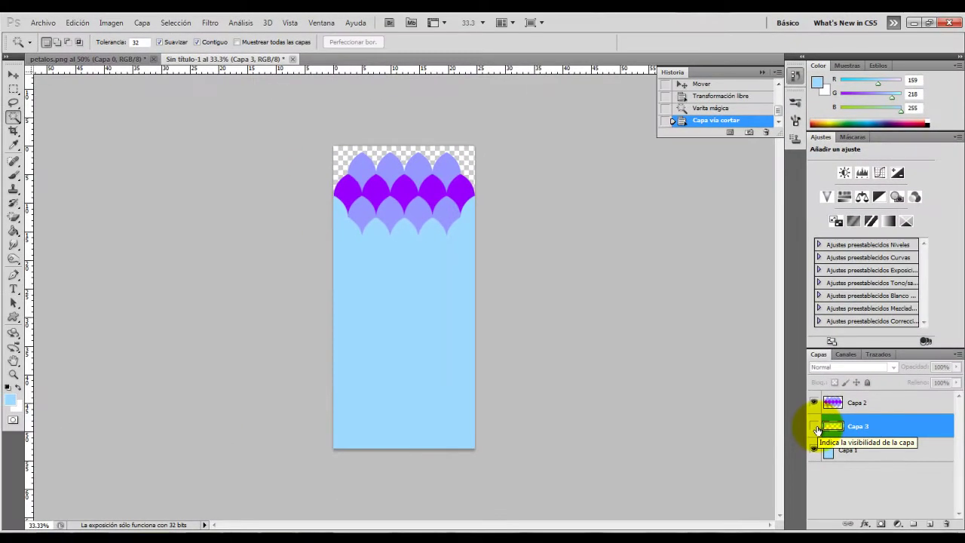
click(814, 402)
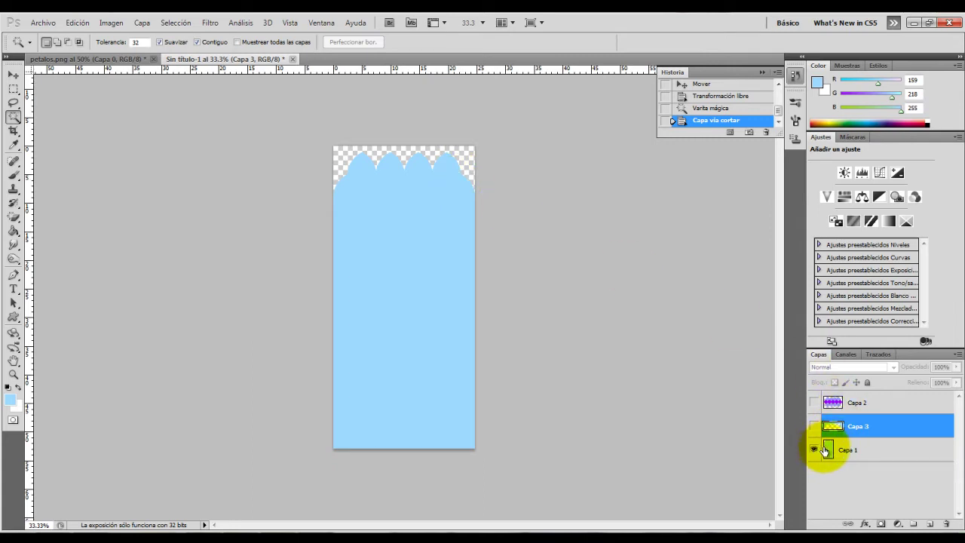
click(813, 402)
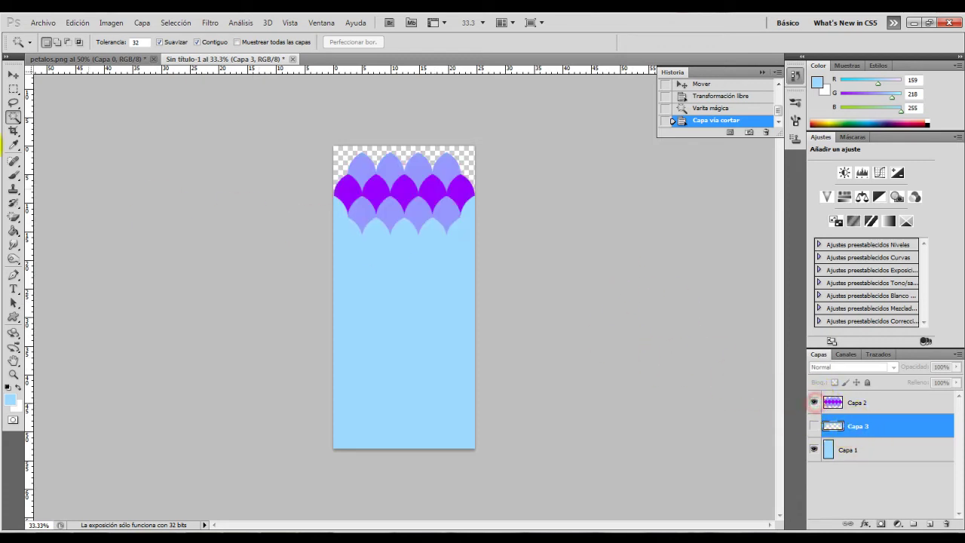
Step: Move the petal layer Capa 2 down to the bottom of the canvas
click(13, 76)
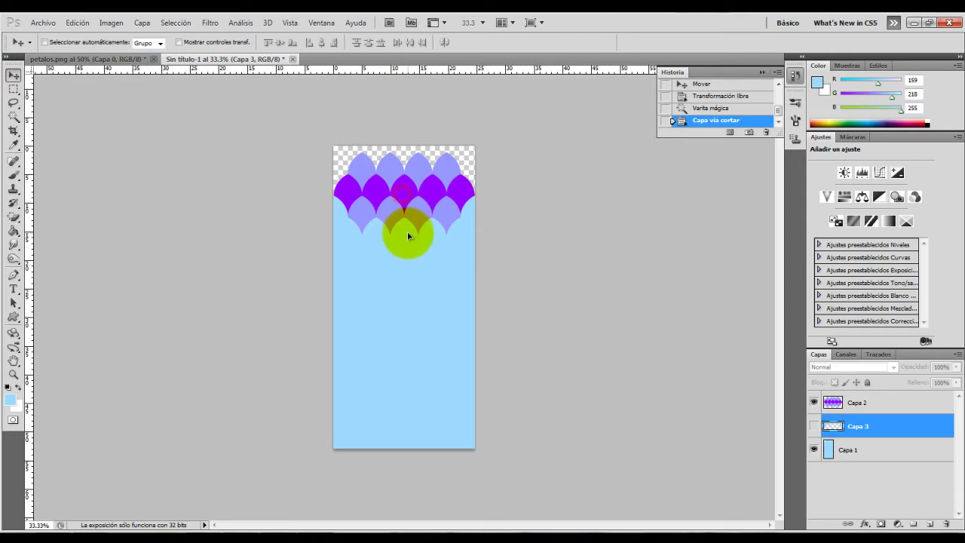
mouse_move(408, 276)
mouse_down()
mouse_move(423, 218)
mouse_move(424, 412)
mouse_up()
click(842, 410)
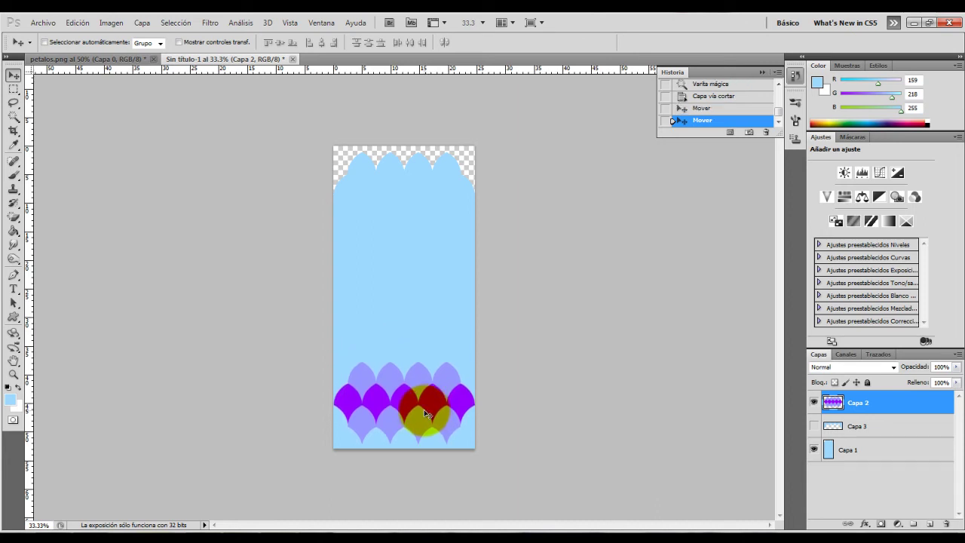
Step: Magic Wand the bottom-left blue gap and add the next gaps under the petals
click(14, 118)
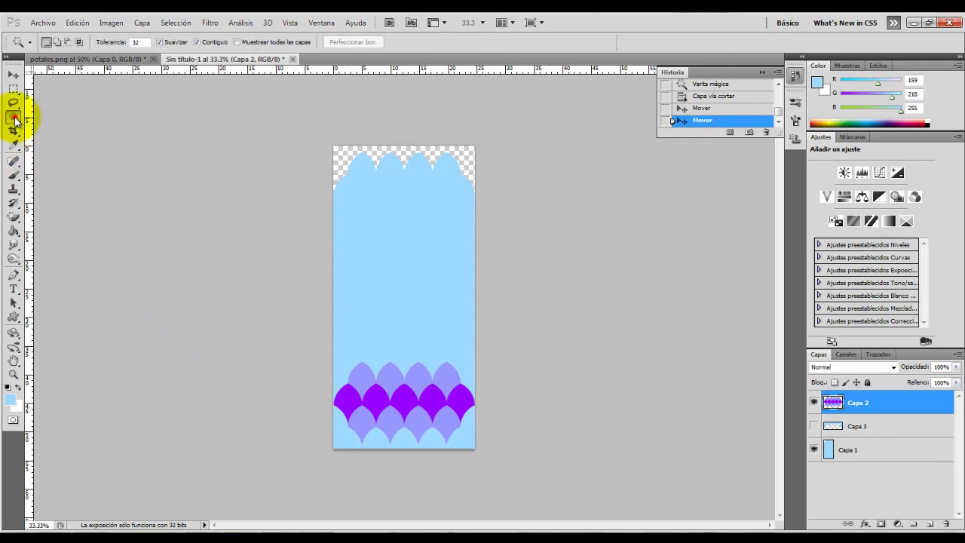
click(351, 444)
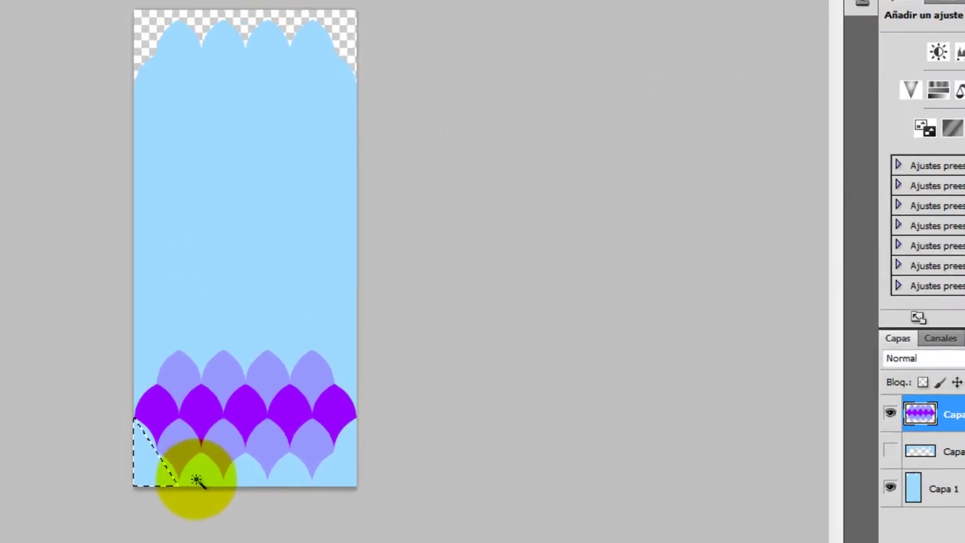
right_click(369, 445)
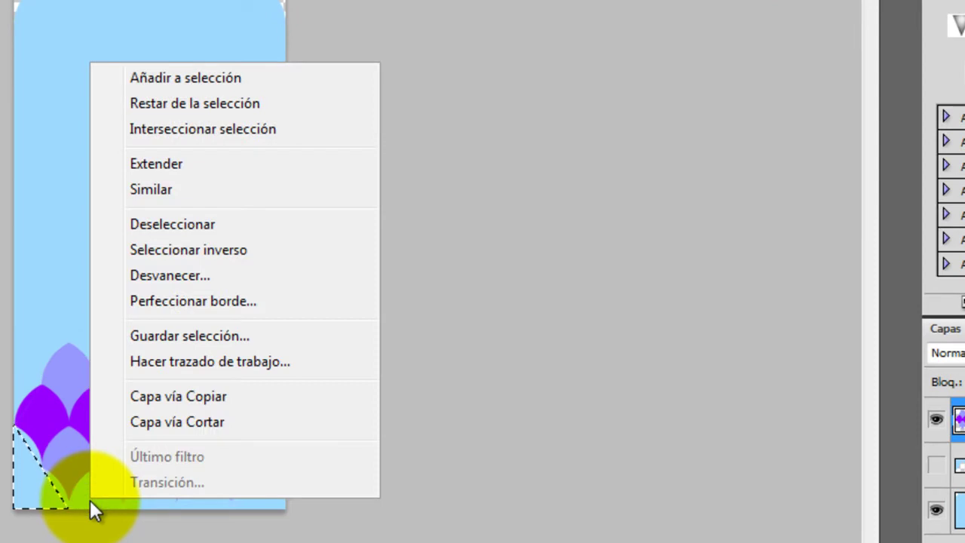
click(155, 83)
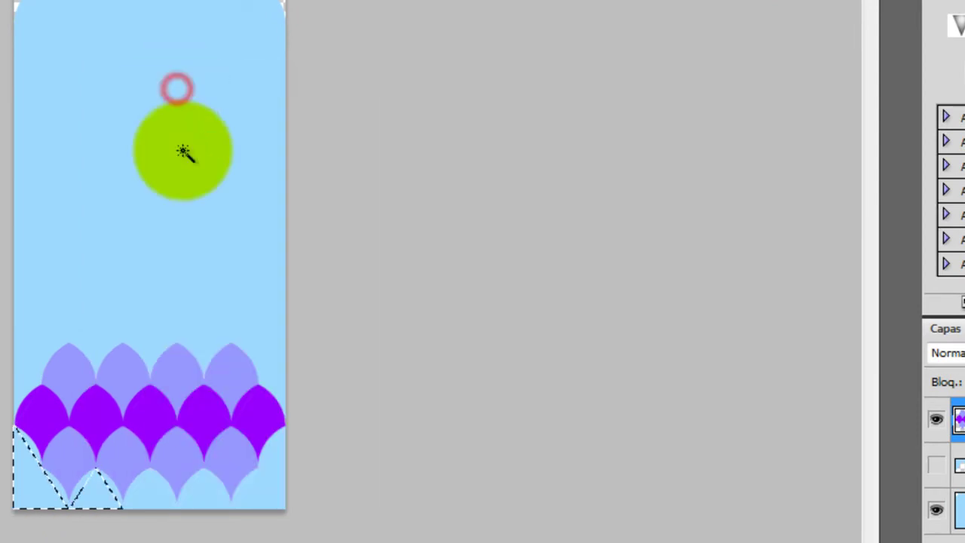
click(156, 495)
right_click(156, 496)
click(294, 65)
click(150, 494)
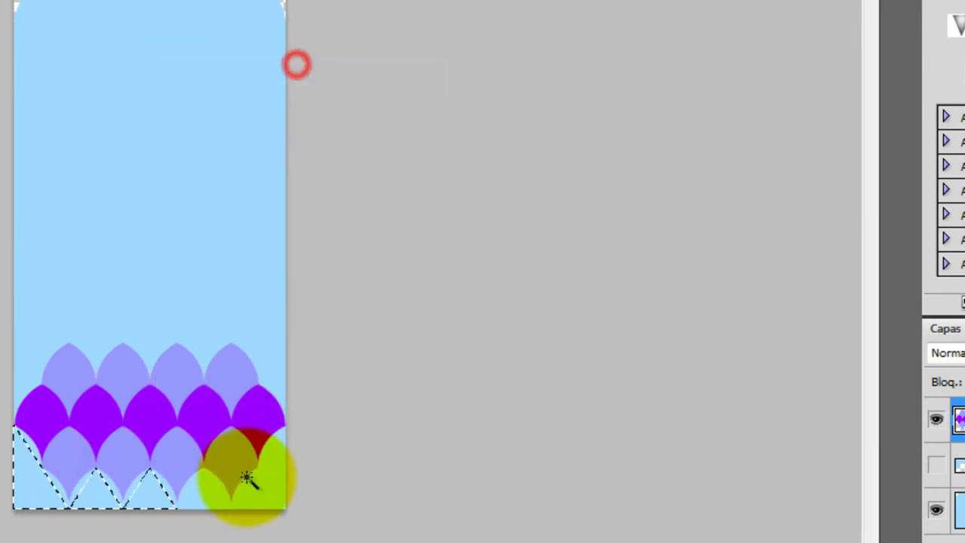
right_click(211, 488)
click(327, 65)
click(203, 490)
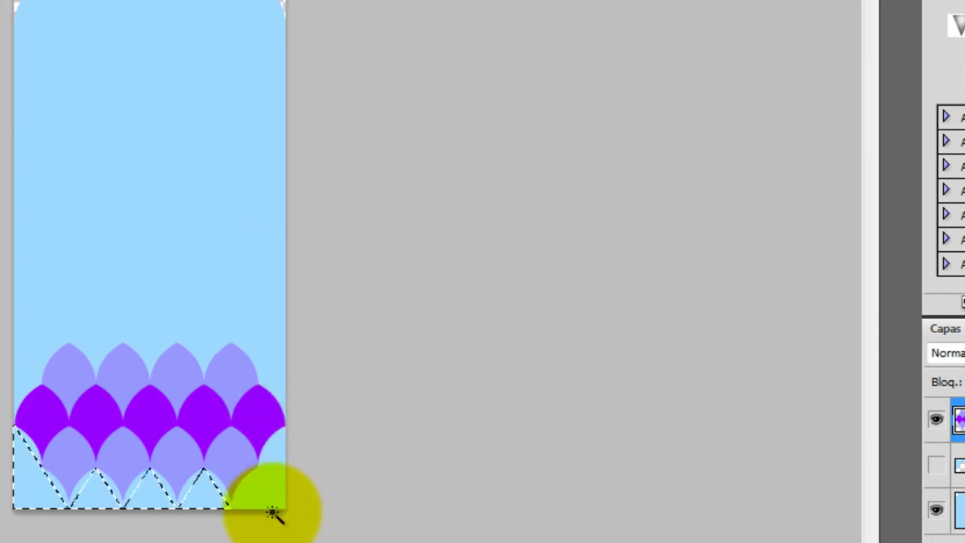
right_click(275, 519)
right_click(270, 502)
click(377, 67)
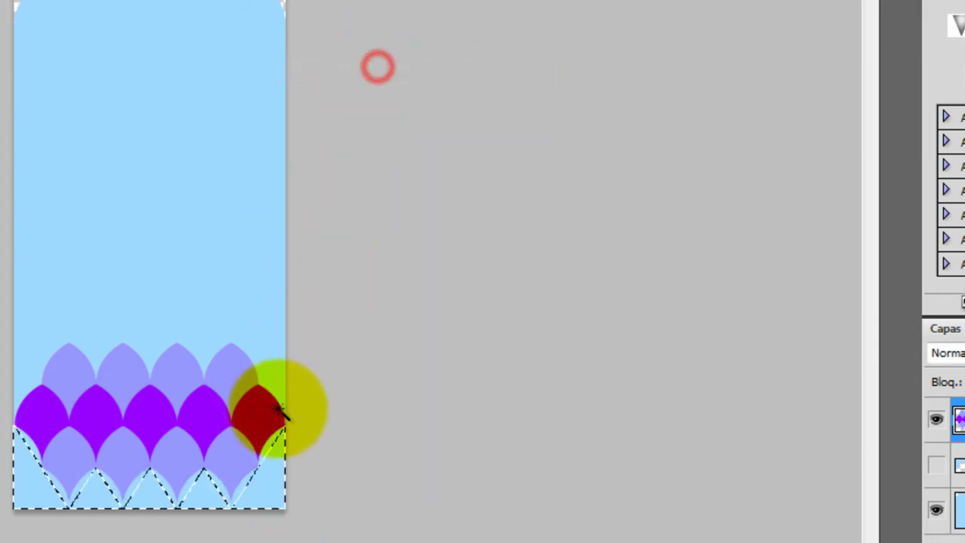
click(269, 436)
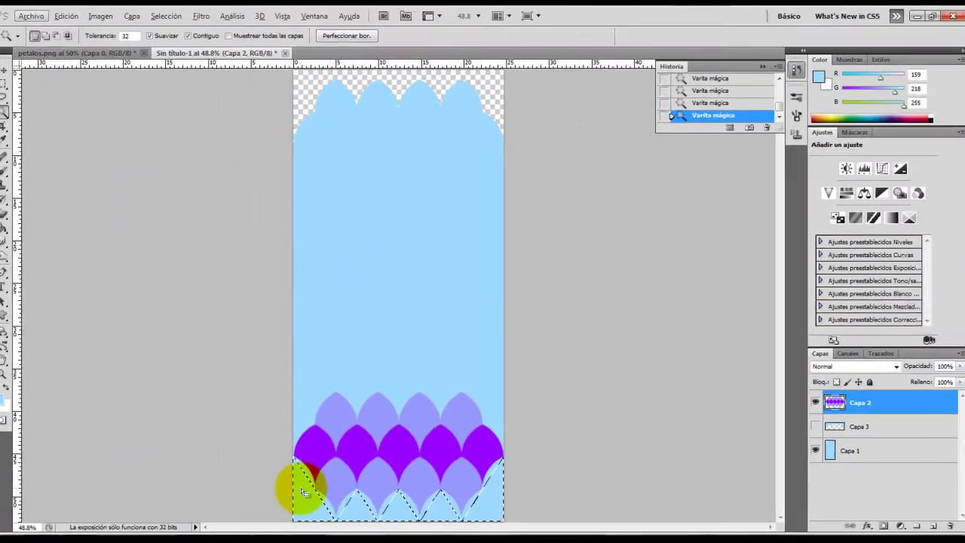
Step: Add the remaining blue gaps under the bottom petals to the selection
click(317, 472)
right_click(317, 472)
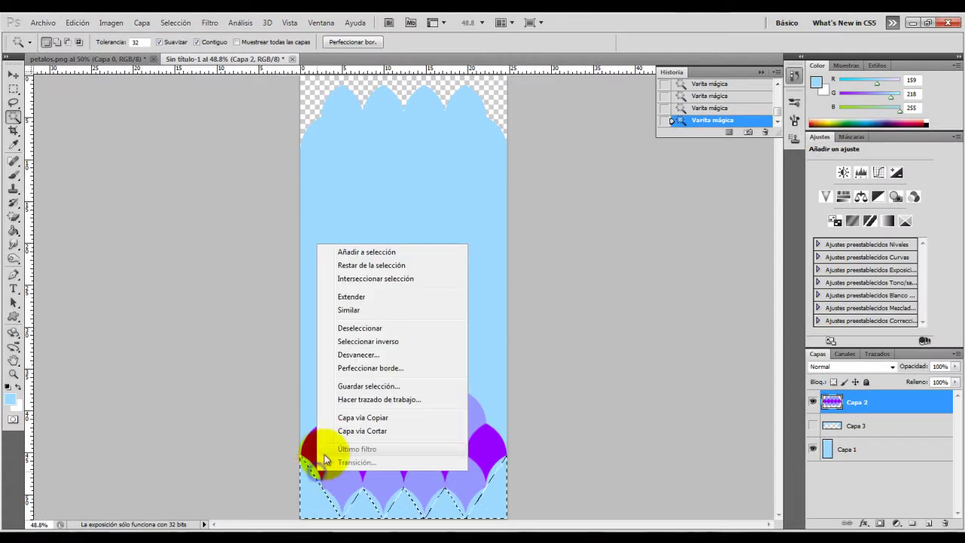
click(359, 253)
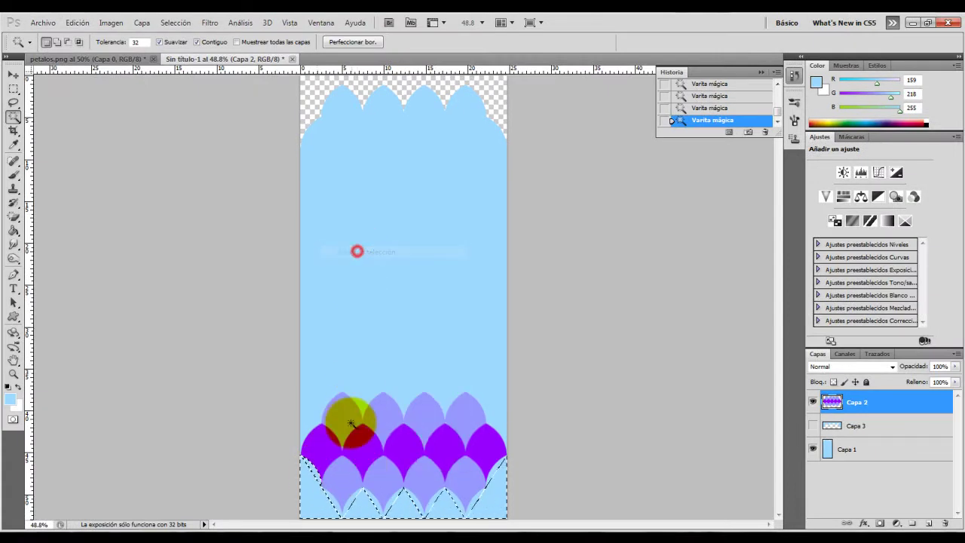
right_click(334, 499)
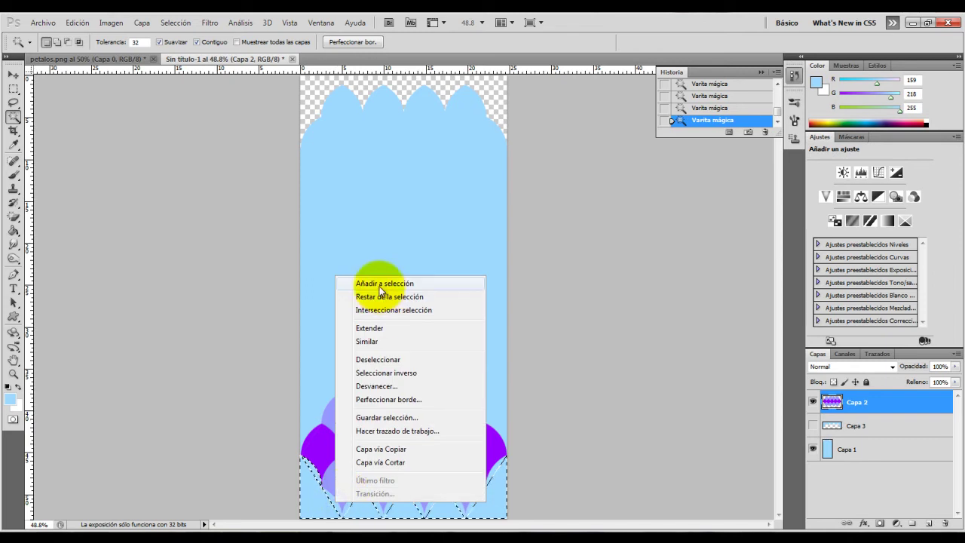
click(370, 254)
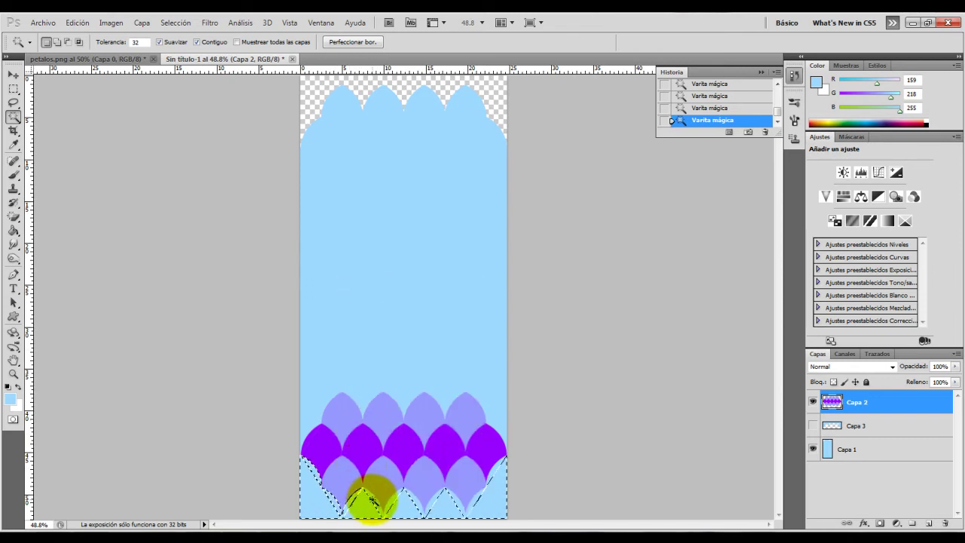
right_click(370, 498)
click(407, 276)
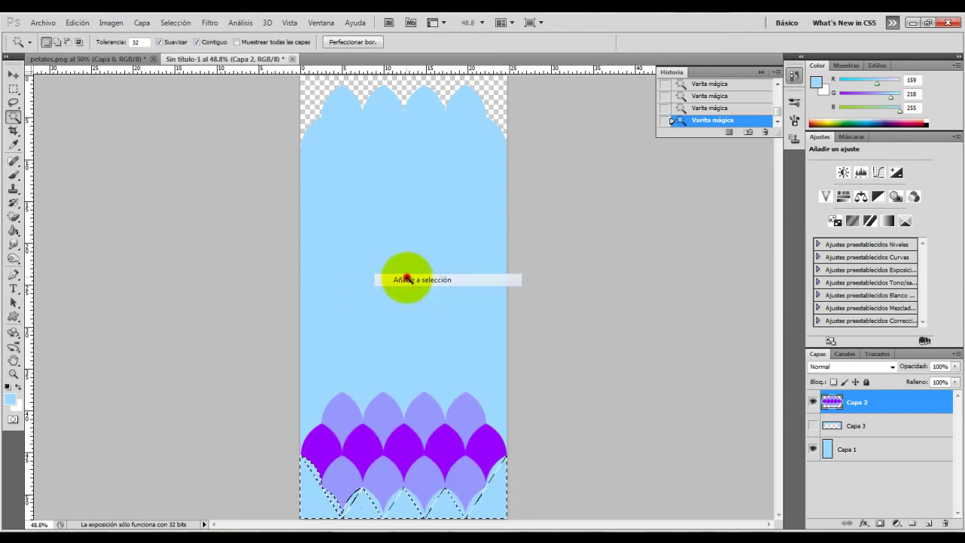
right_click(410, 498)
click(460, 279)
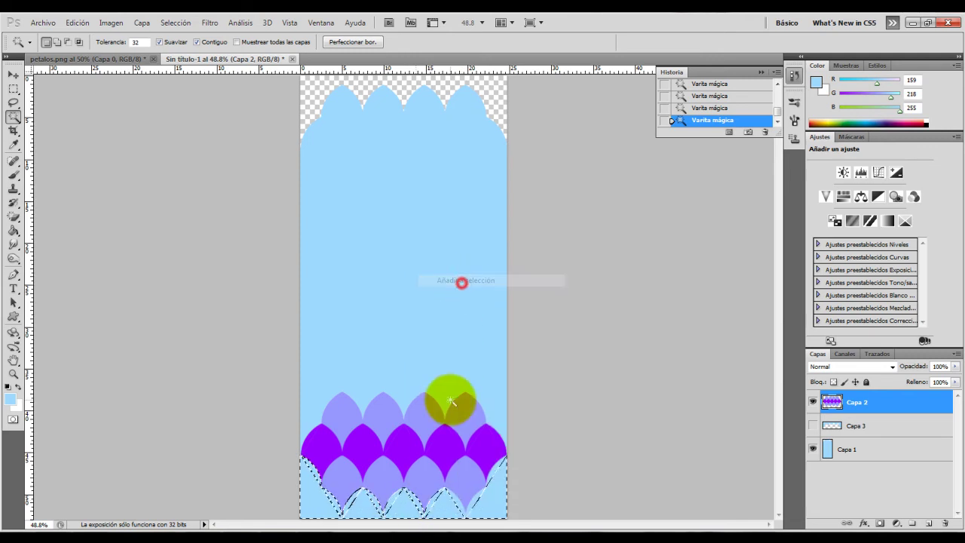
click(497, 287)
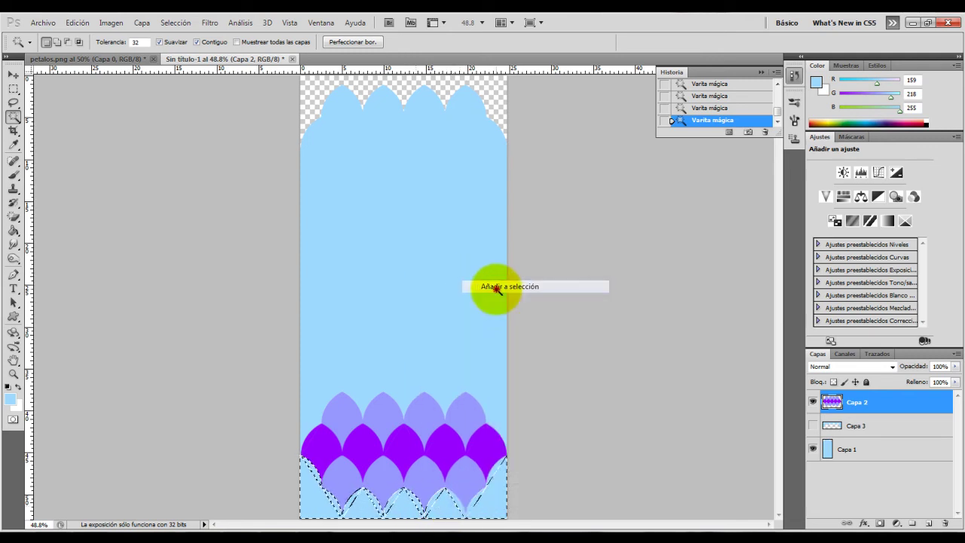
right_click(492, 470)
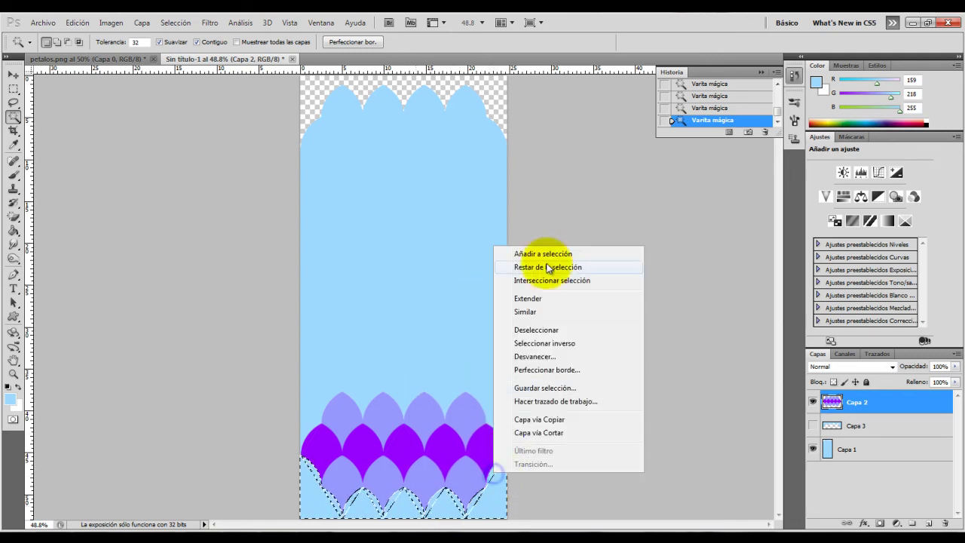
click(538, 254)
Step: Cut the bottom gaps from Capa 1 onto Capa 4, then hide Capa 4 and Capa 2
key(ctrl+j)
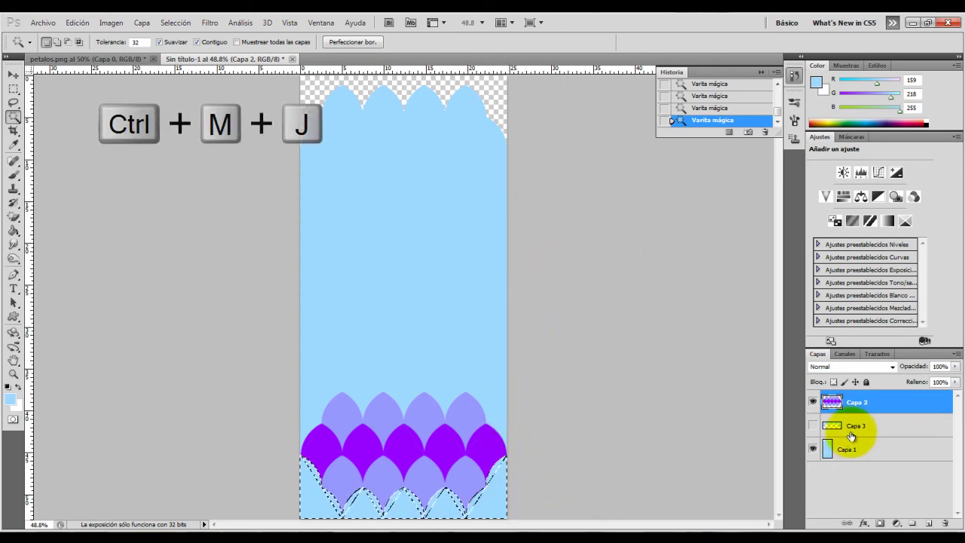
click(846, 448)
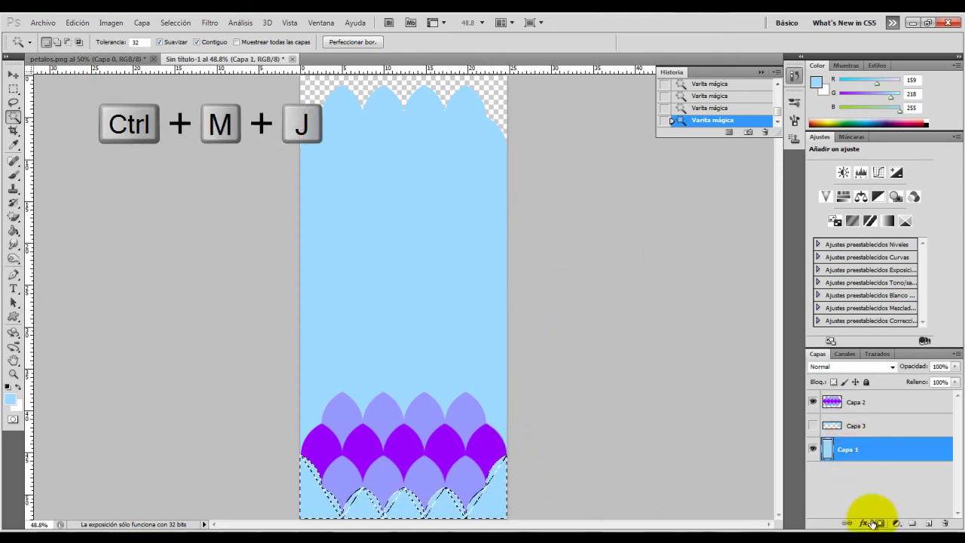
key(ctrl+shift+j)
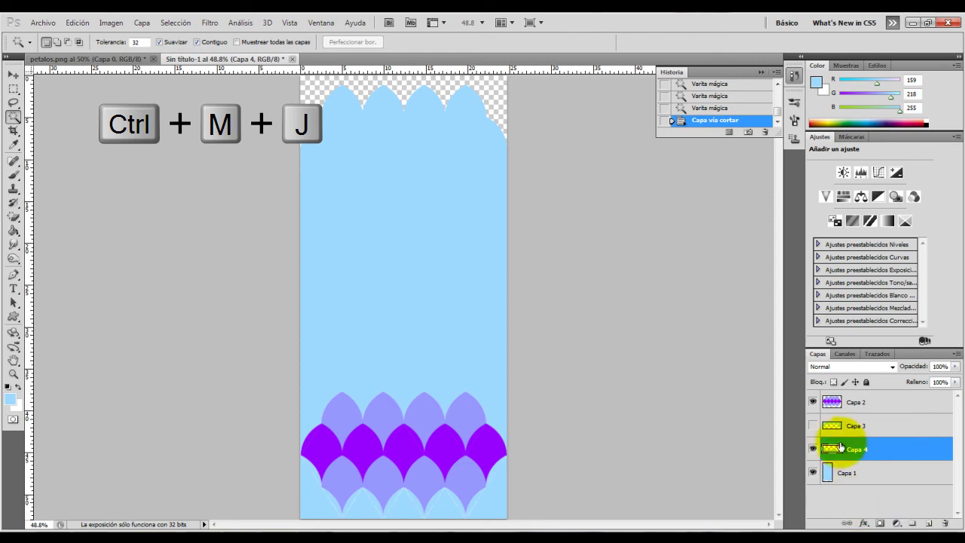
click(813, 449)
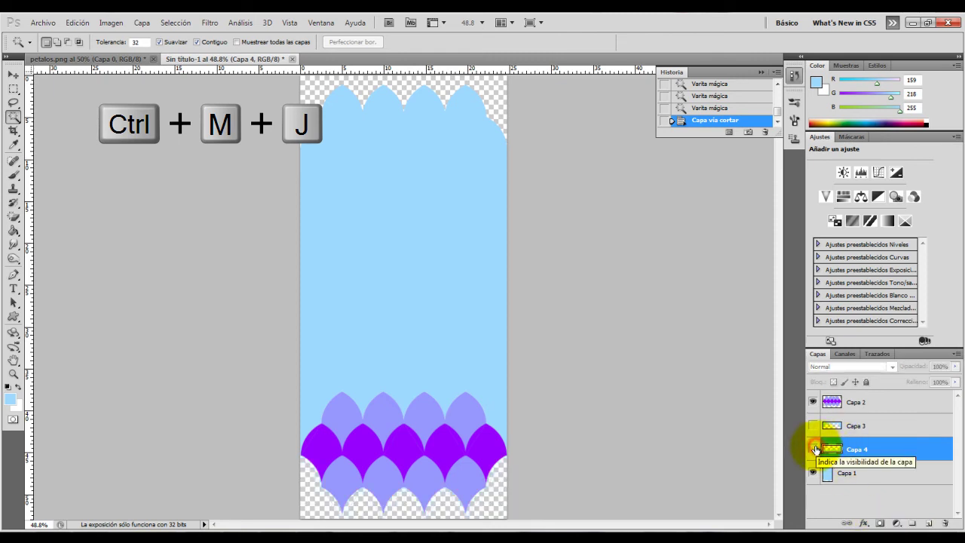
click(812, 402)
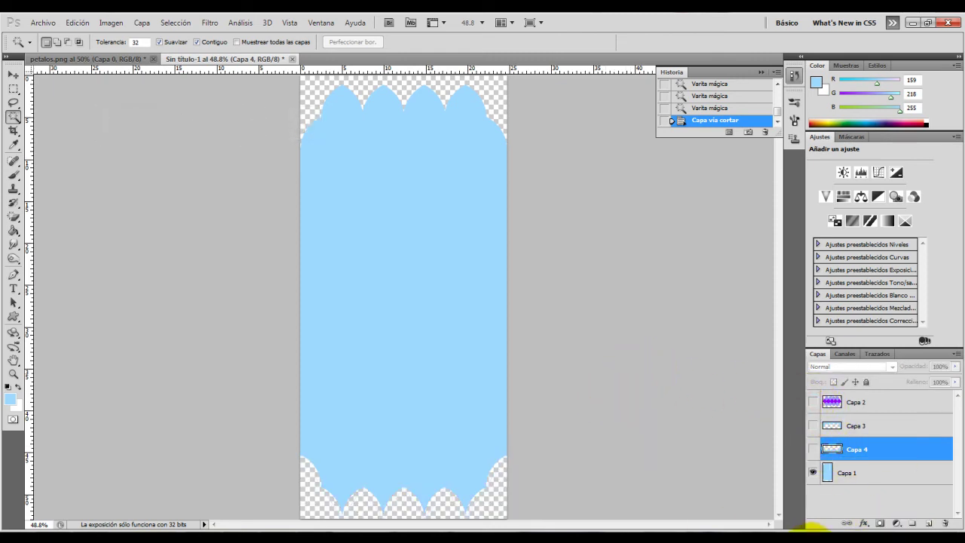
Step: Add a new Capa 5 beneath Capa 1 and fill it with black
click(927, 525)
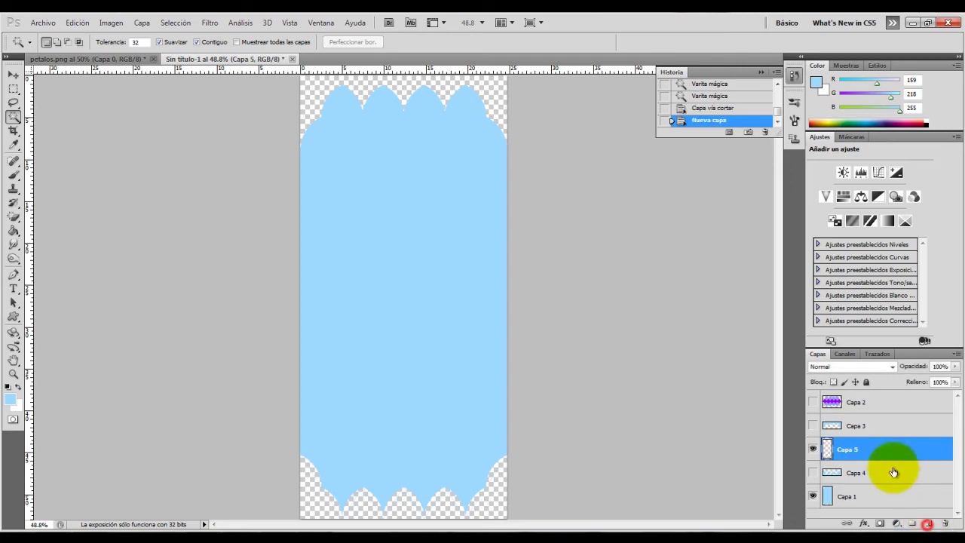
drag(847, 496, 846, 512)
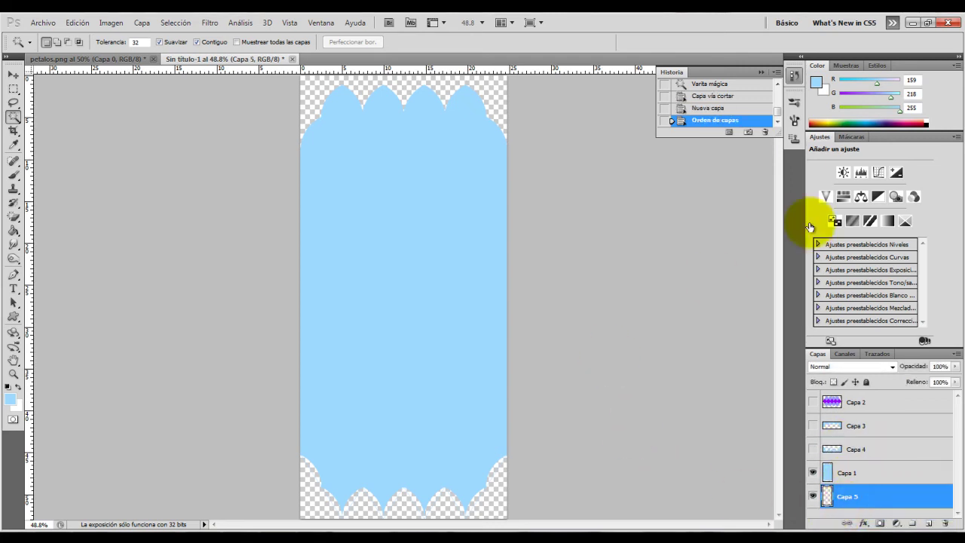
click(819, 83)
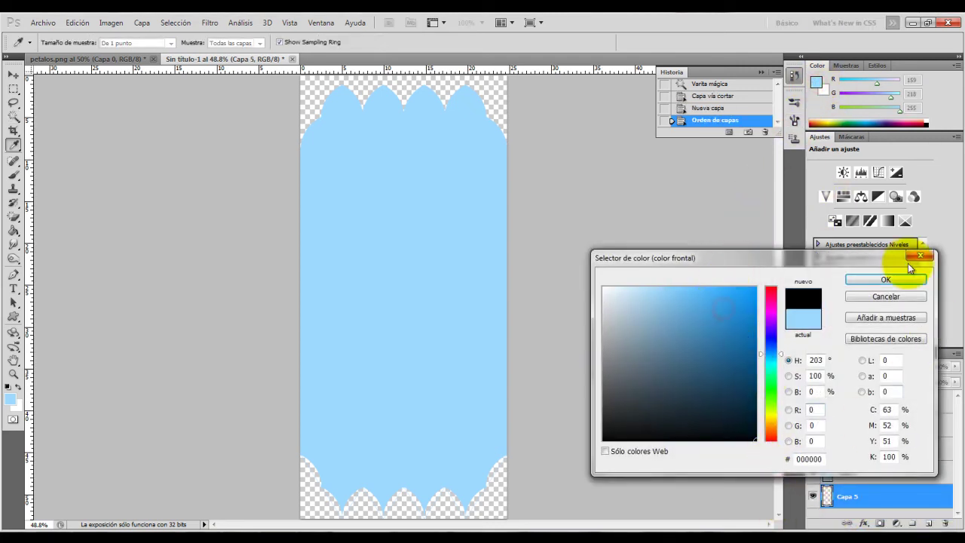
click(879, 278)
click(13, 230)
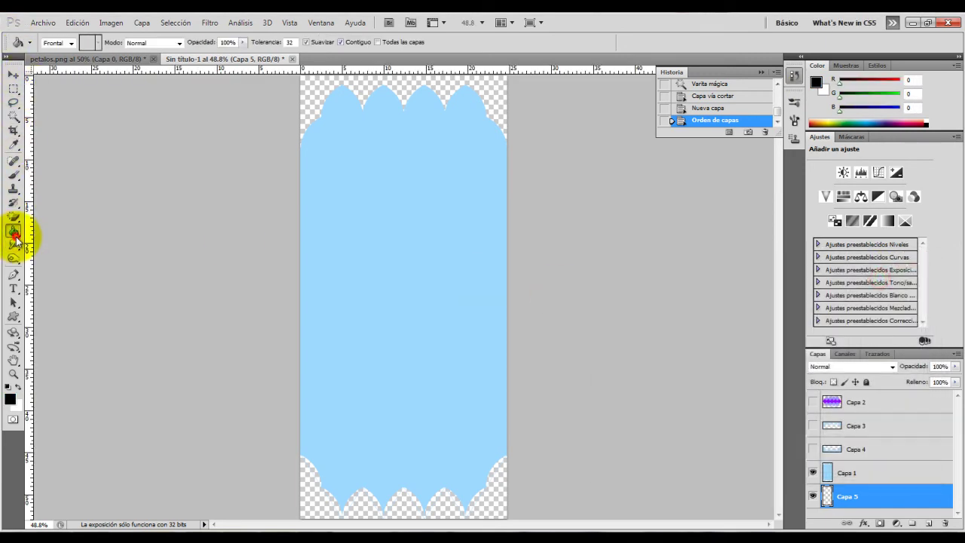
click(364, 286)
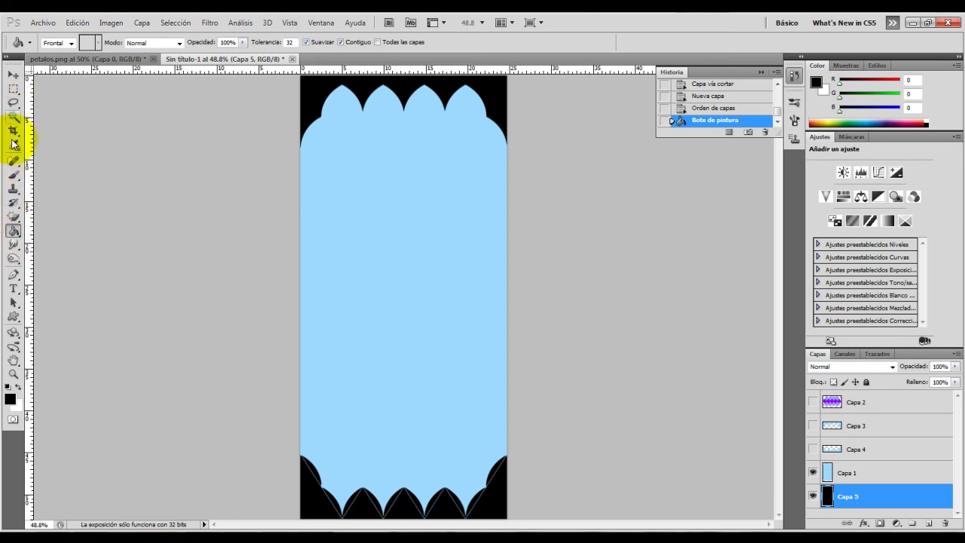
Step: Erase a small spot at Capa 1's bottom-left with a 37 px eraser, then show petalos.png
click(15, 219)
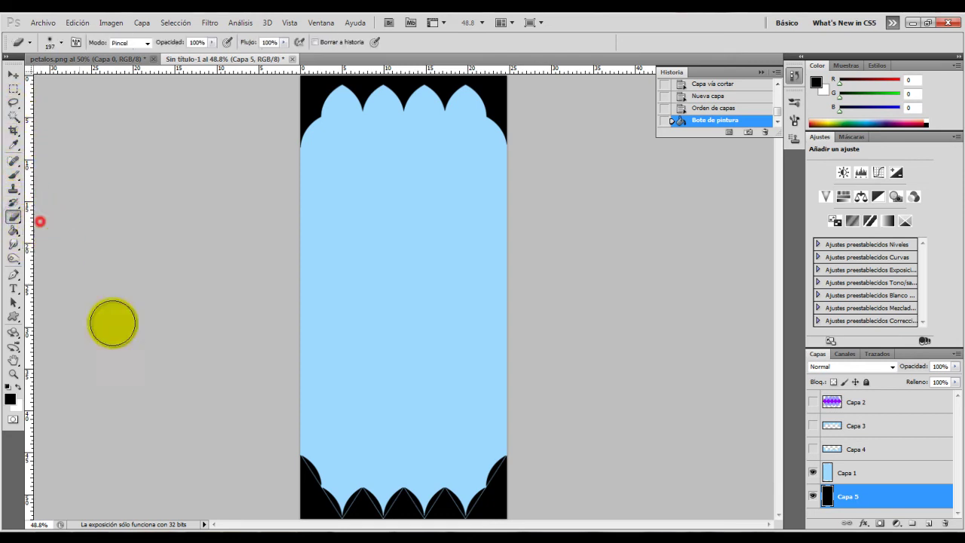
click(843, 476)
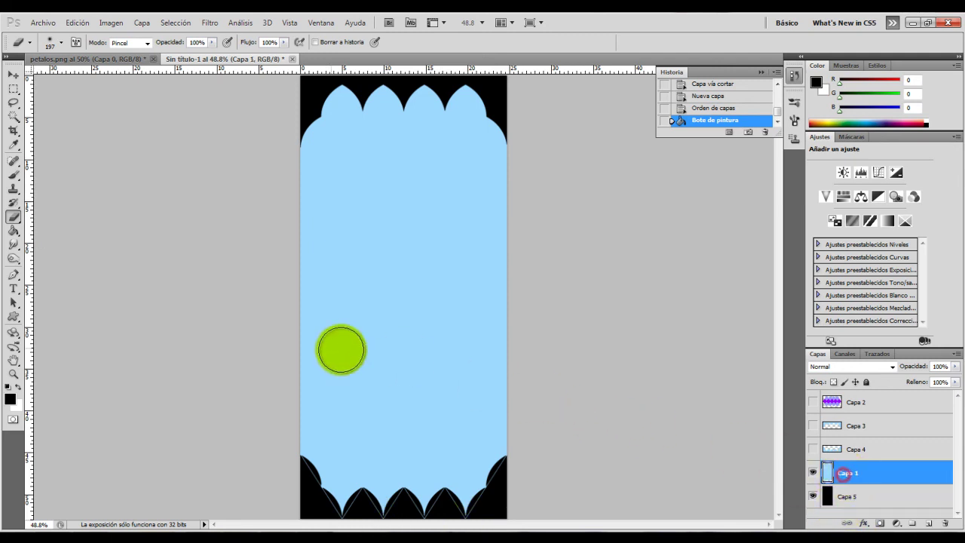
click(60, 43)
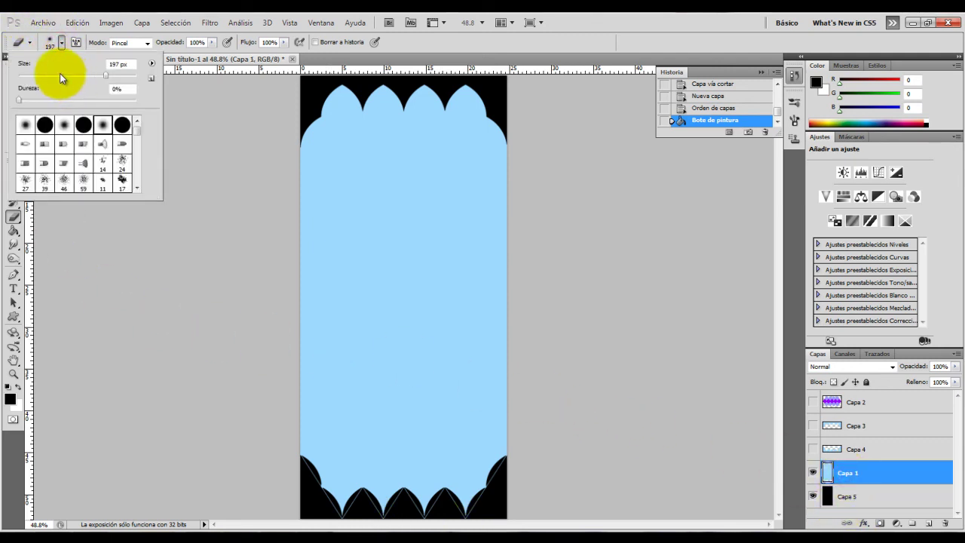
click(63, 44)
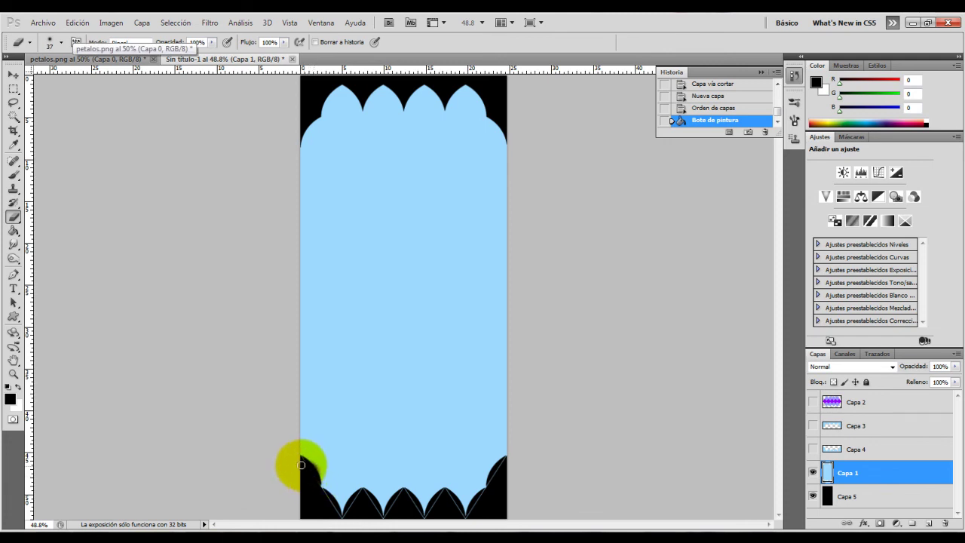
click(329, 509)
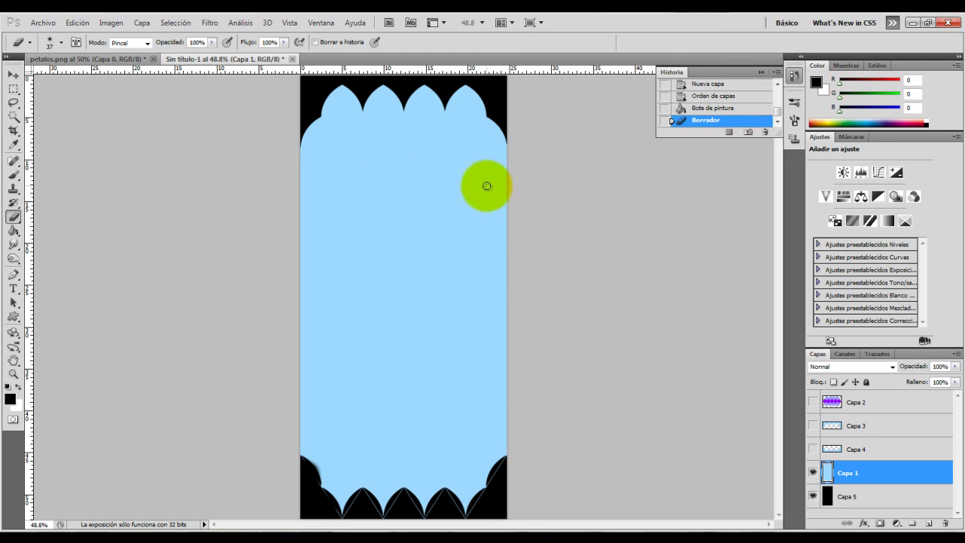
click(121, 58)
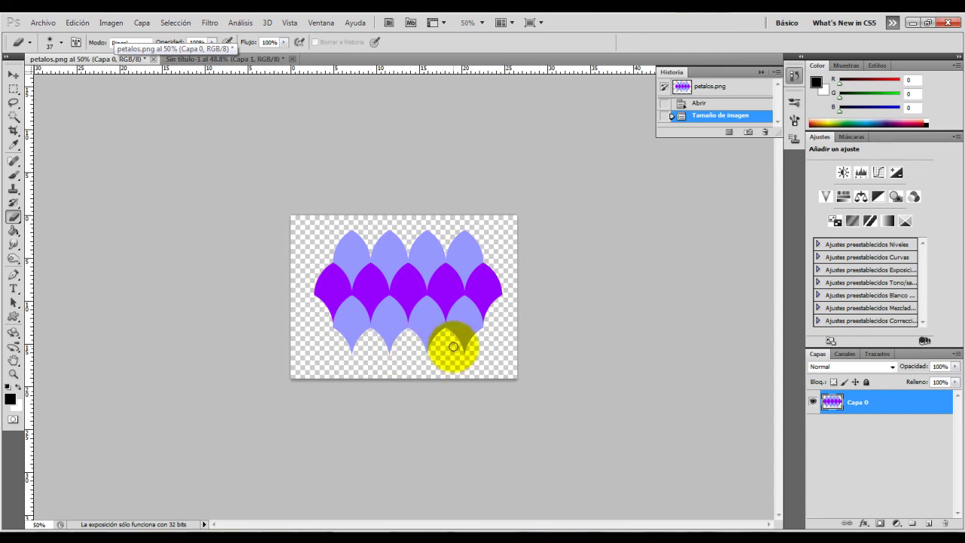
Step: Return to Sin título-1 and zoom out to 33.3% to see the whole canvas
click(215, 59)
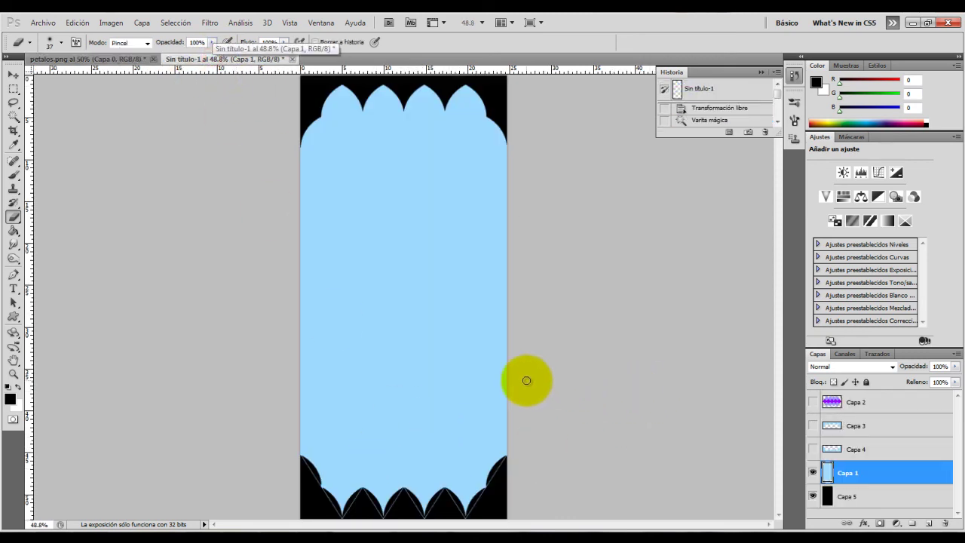
key(ctrl+minus)
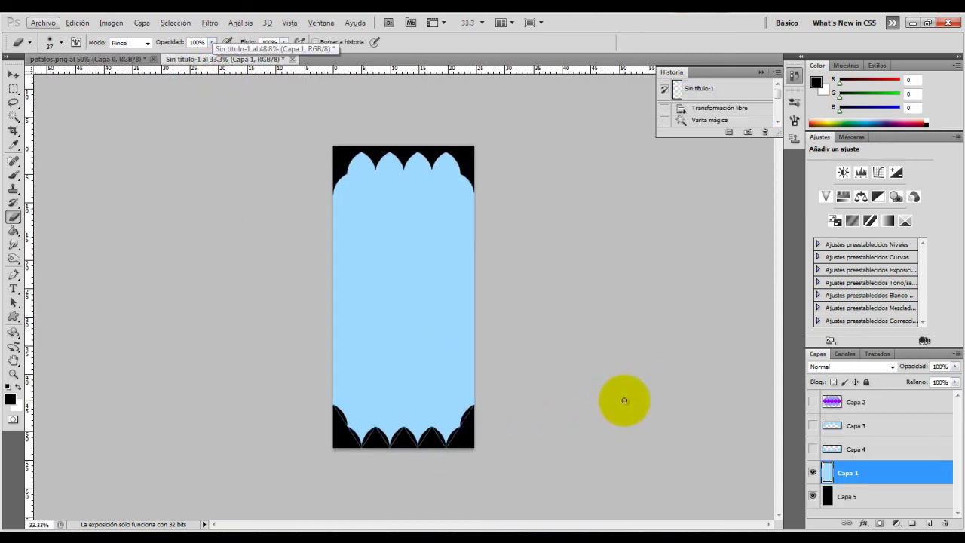